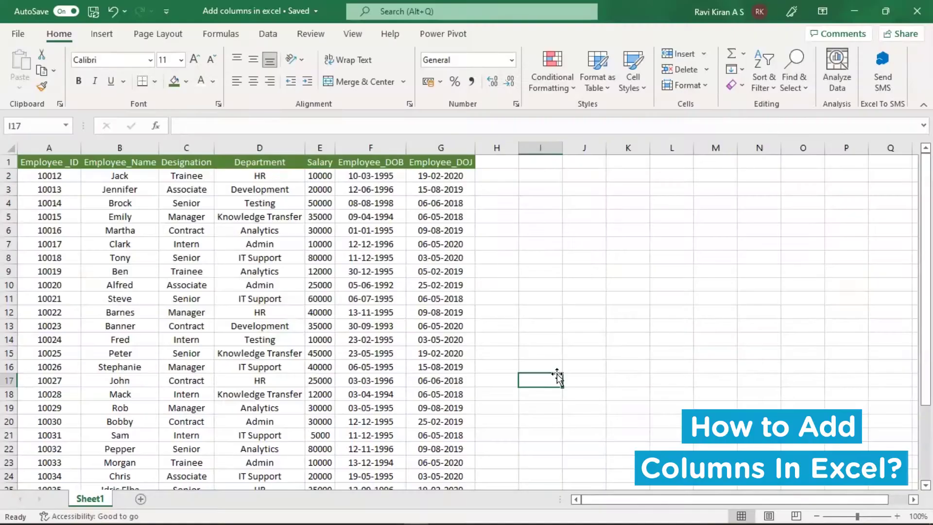
- Select the whole Designation column (column C) by its header
click(549, 326)
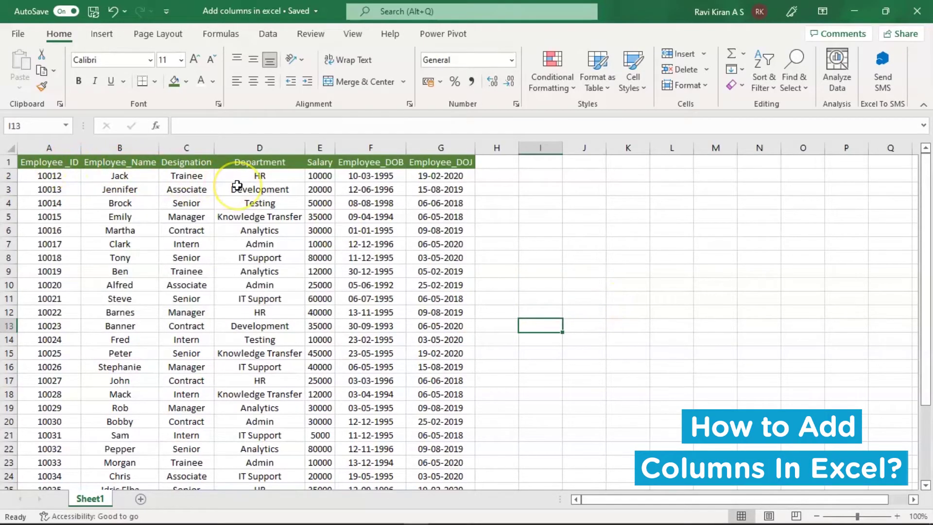
click(136, 162)
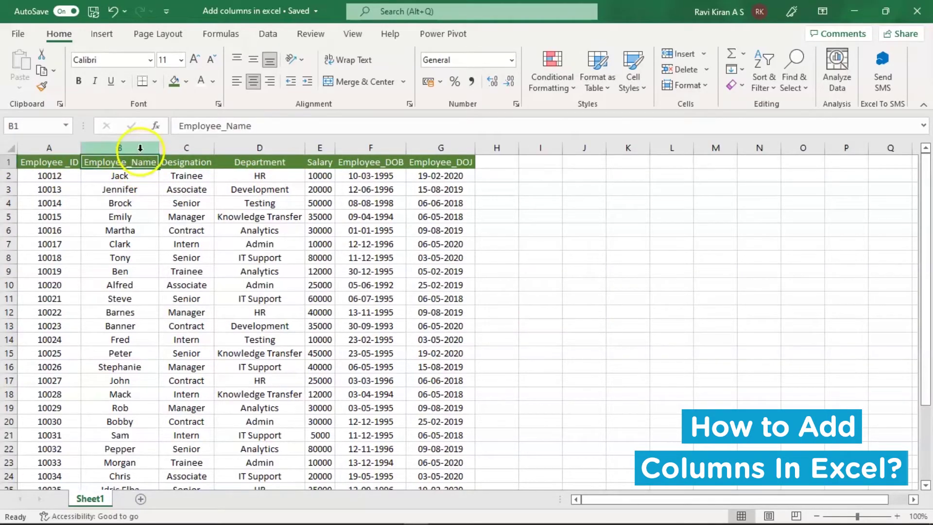
click(140, 148)
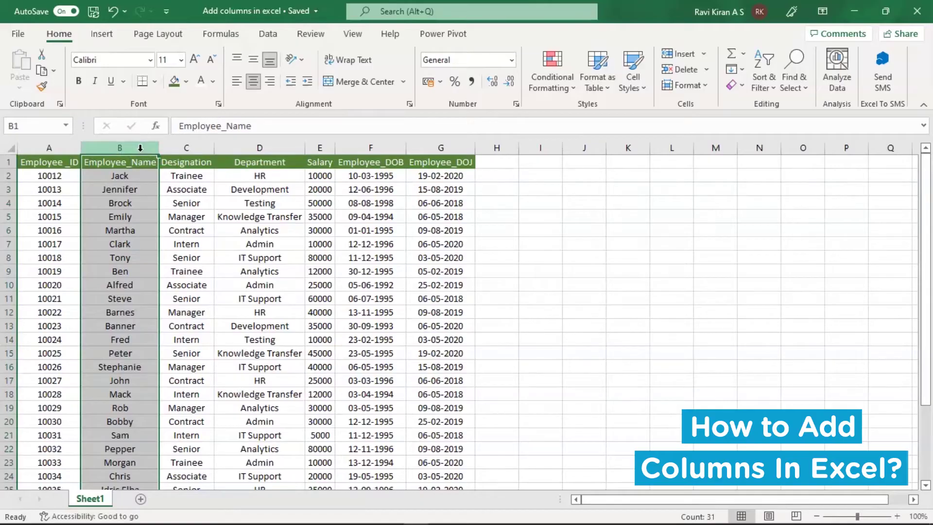
click(185, 147)
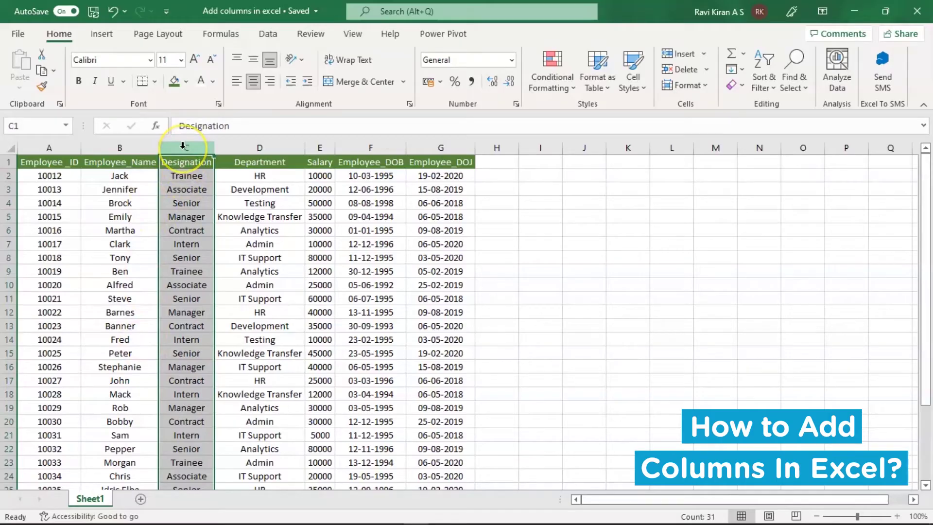
click(184, 147)
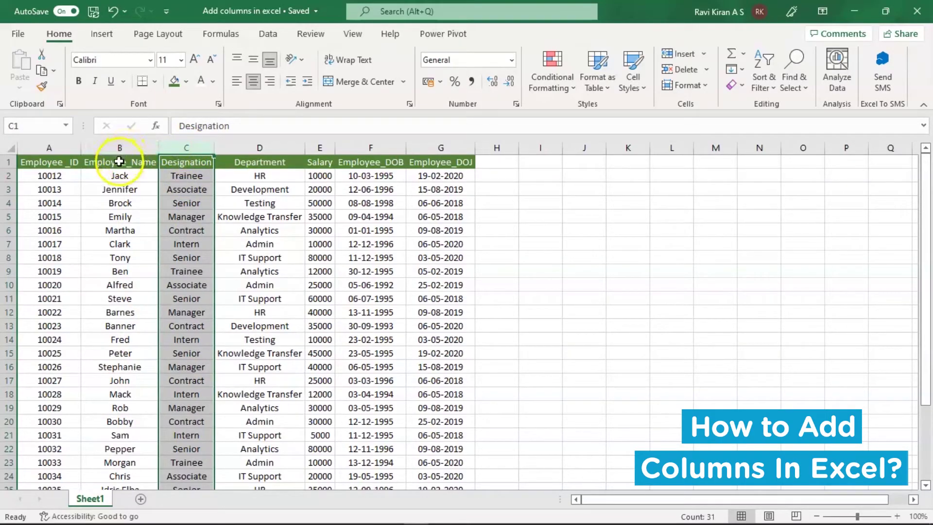
click(129, 145)
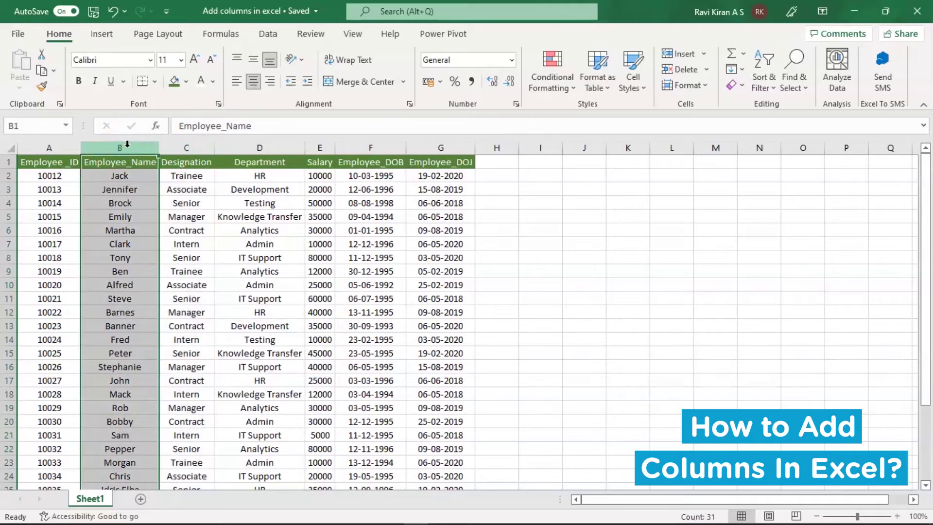
shift+click(184, 146)
click(185, 146)
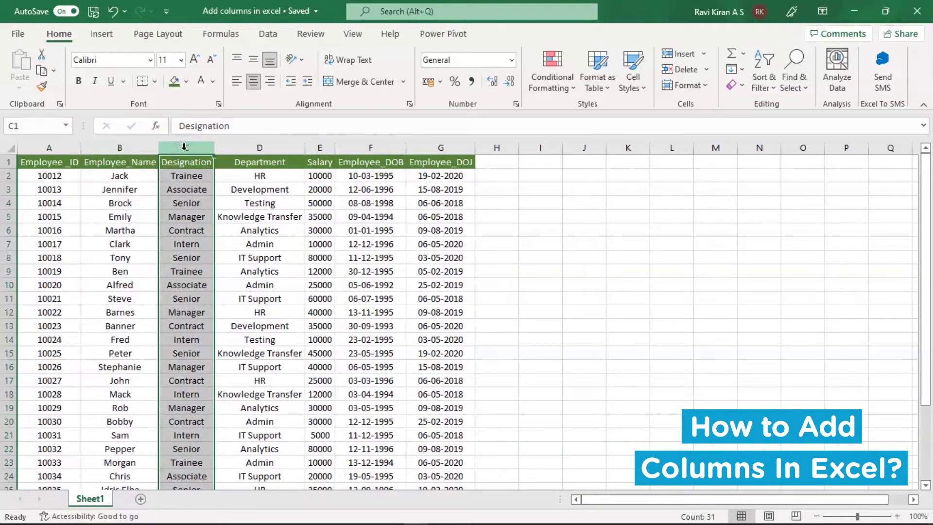
mouse_move(185, 147)
mouse_down()
mouse_move(125, 150)
mouse_move(187, 148)
mouse_up()
mouse_move(188, 148)
mouse_down()
mouse_move(129, 151)
mouse_move(192, 144)
mouse_up()
- Insert a blank column C before the Designation column
right_click(194, 144)
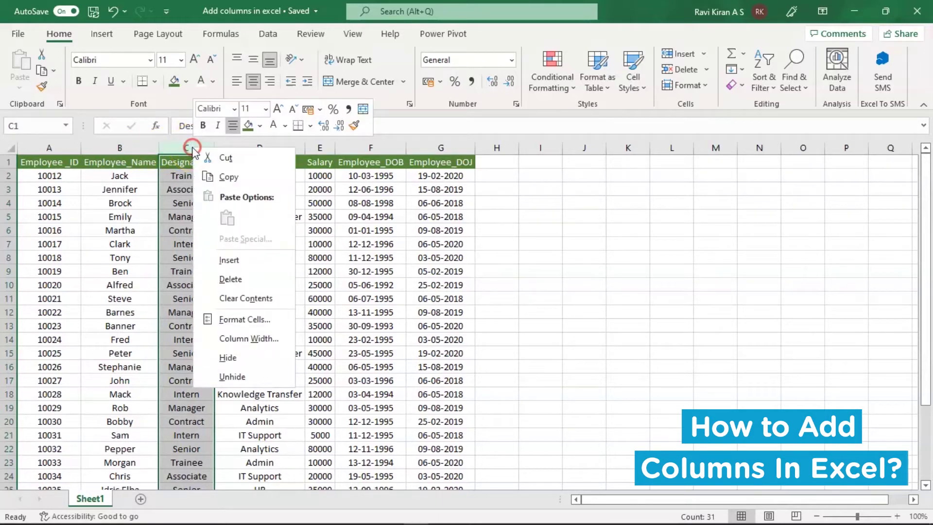
click(239, 261)
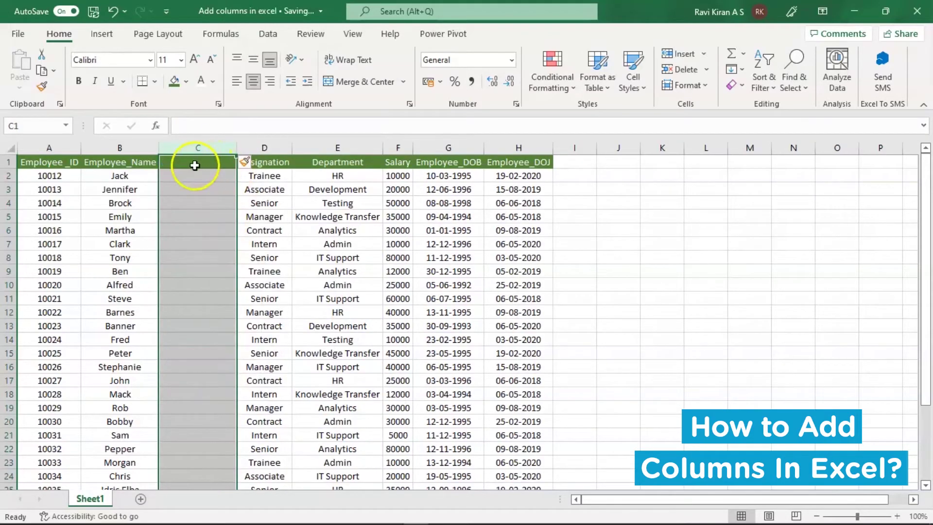
click(195, 166)
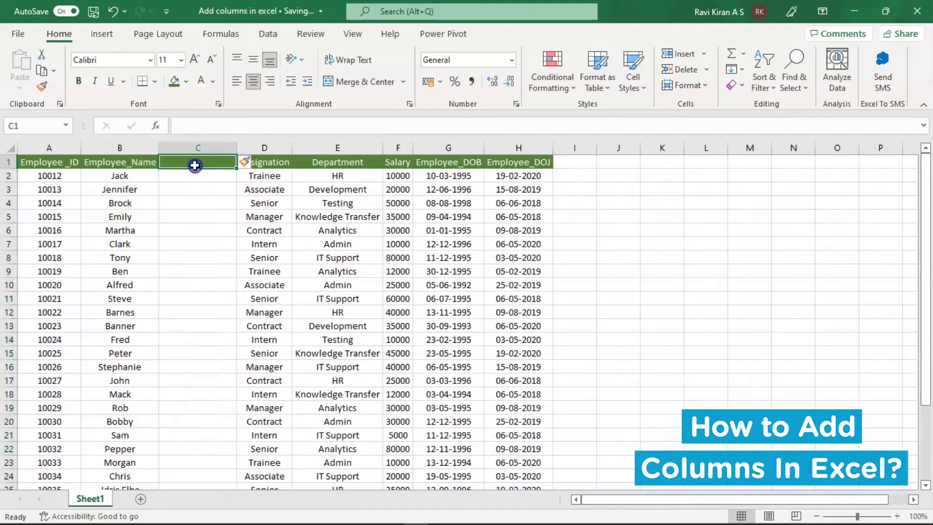
- Copy the Employee_Name heading into C1 and edit it to EmployeeSecond_Name
click(136, 163)
key(ctrl+c)
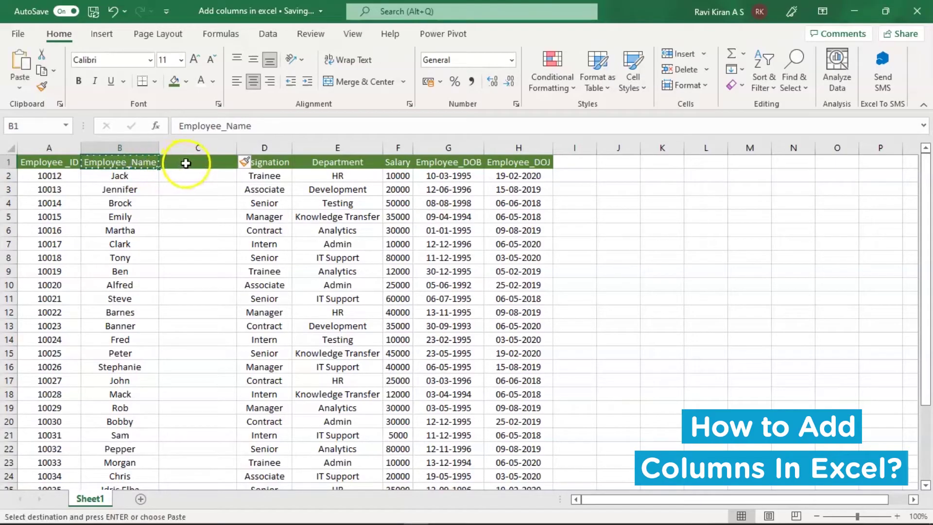
click(186, 163)
key(ctrl+v)
key(ctrl)
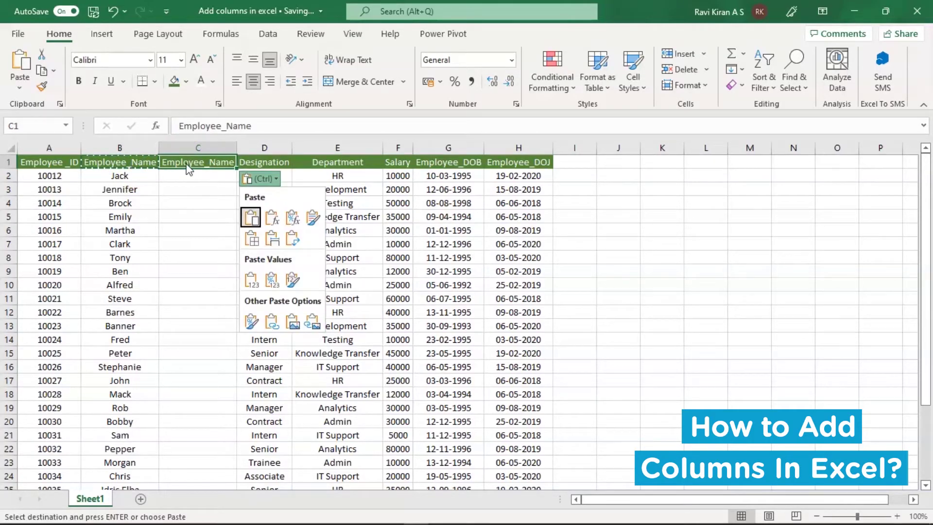
click(265, 158)
key(Escape)
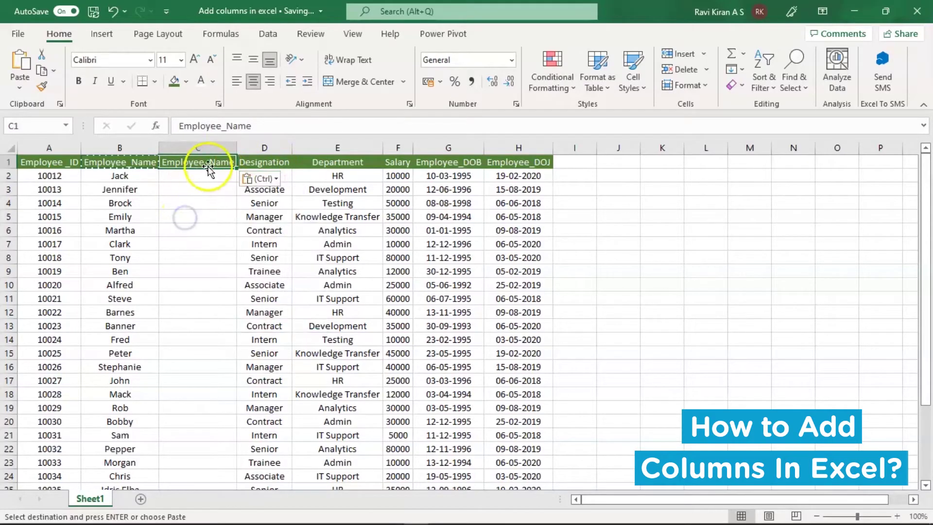
double_click(206, 161)
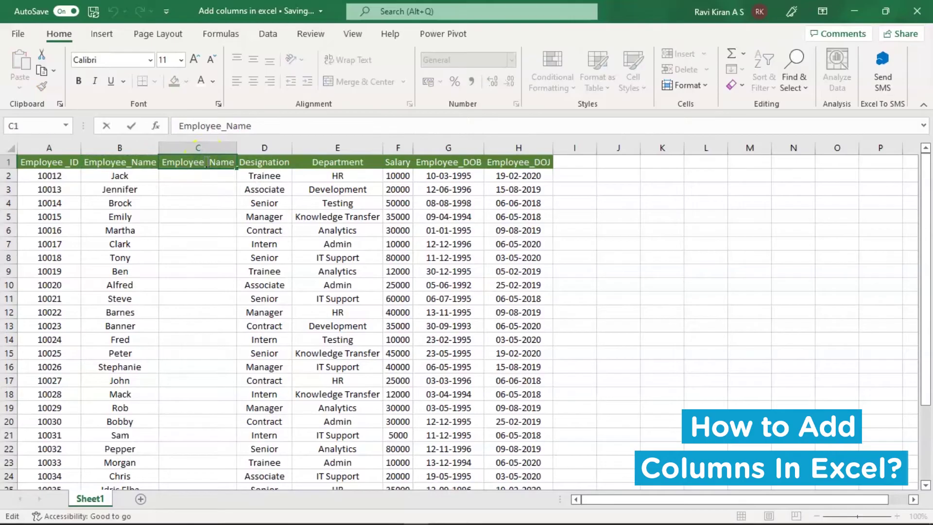
text(Second)
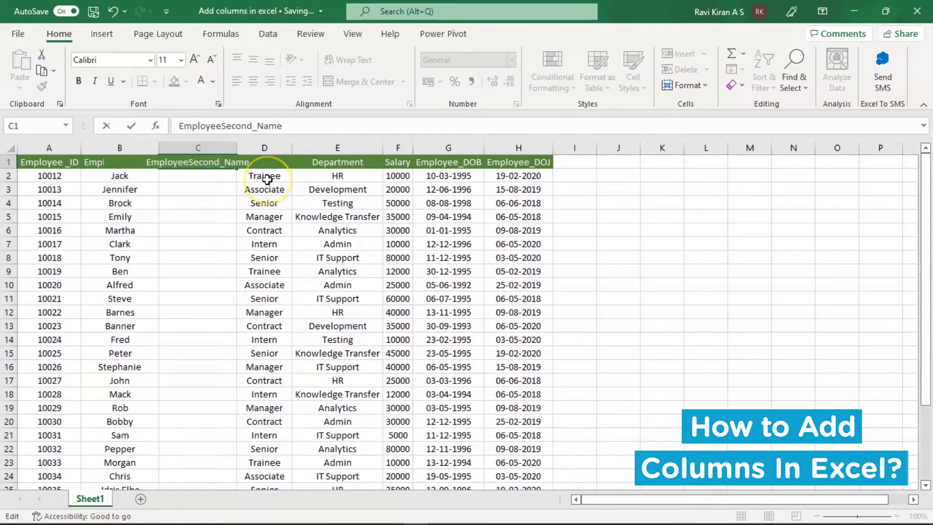
- Commit the EmployeeSecond_Name heading and autofit column C to its width
click(191, 218)
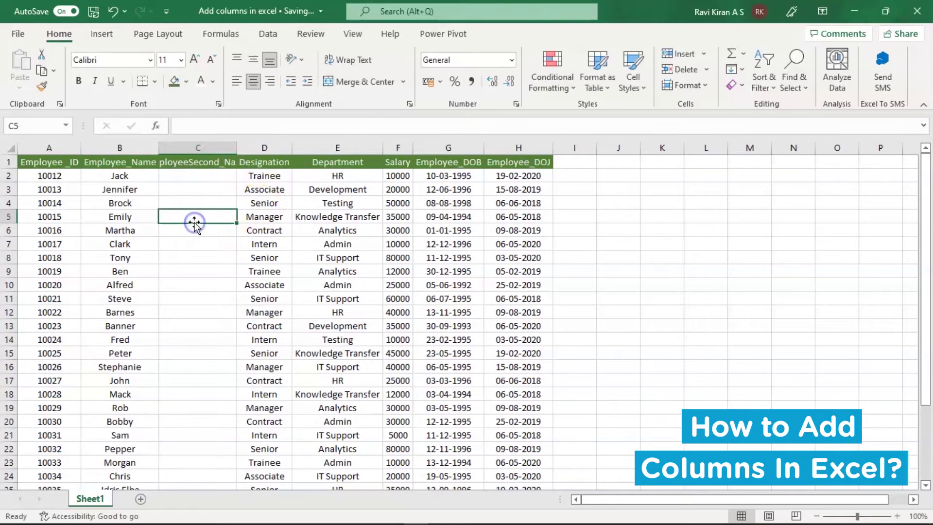
double_click(238, 146)
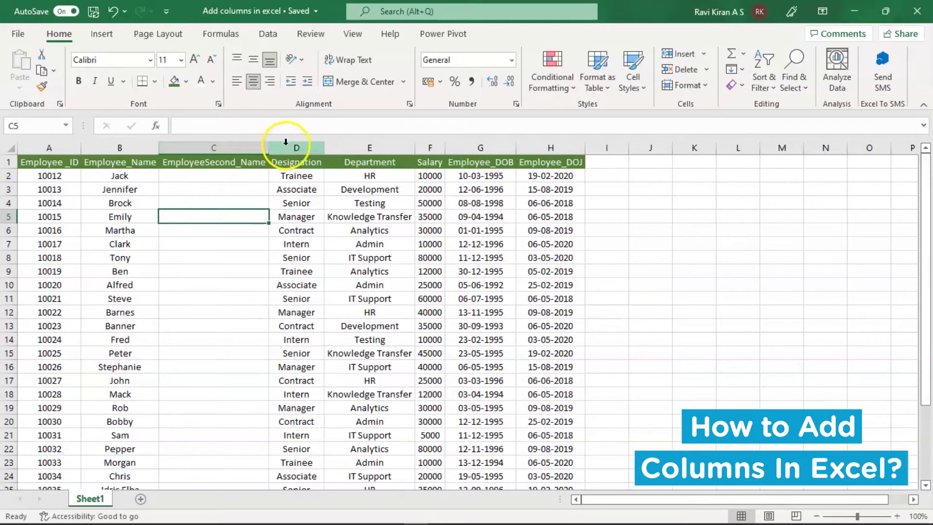
click(247, 223)
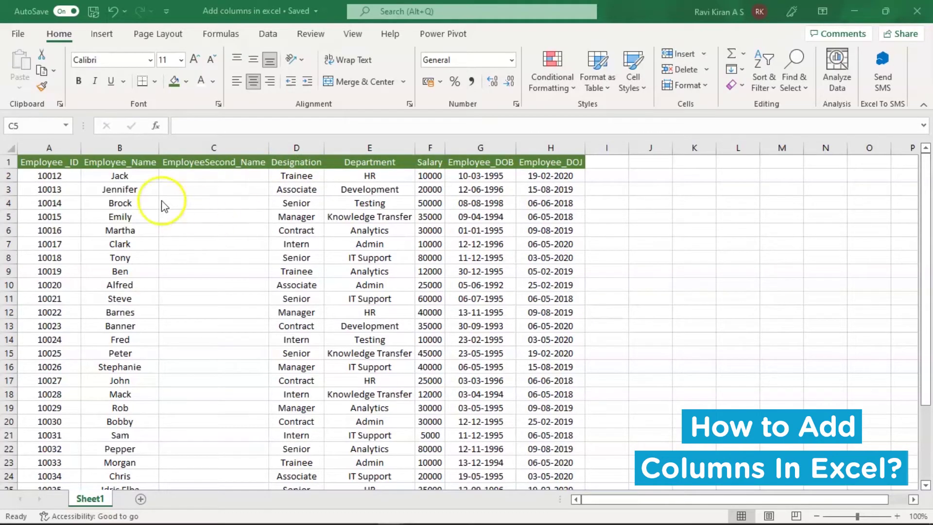
- Delete the entire EmployeeSecond_Name column from the sheet
click(231, 148)
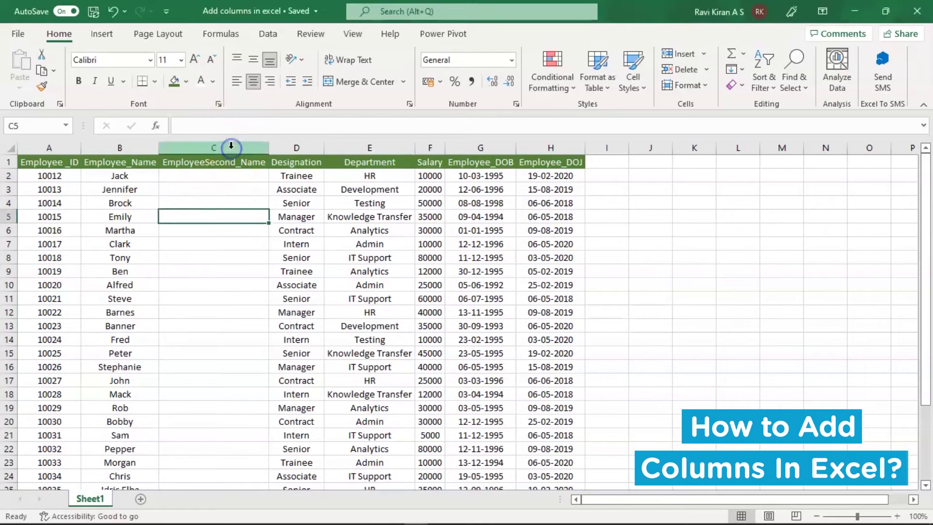
right_click(231, 148)
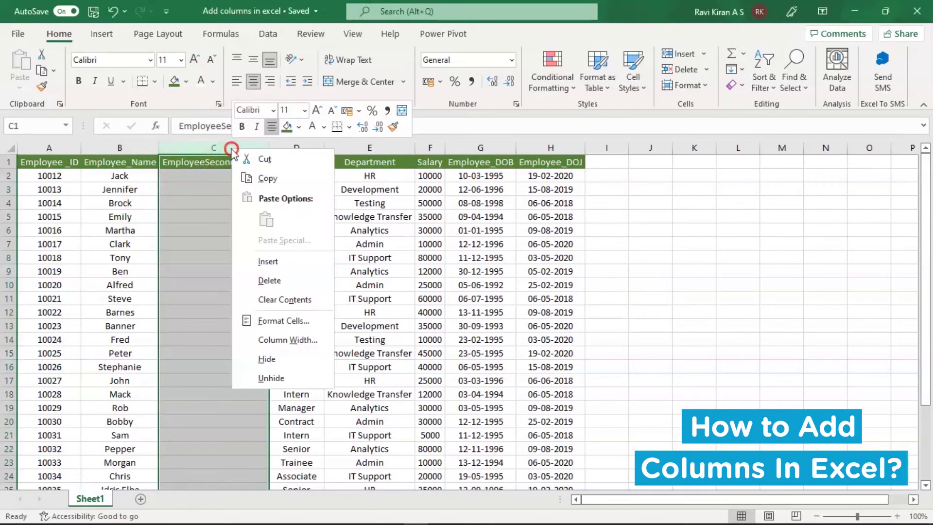
click(258, 278)
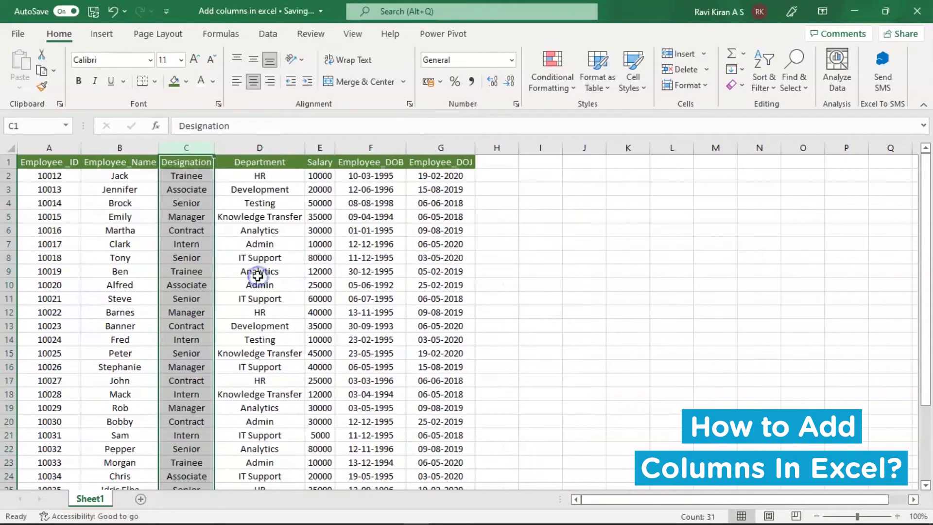
- Select columns C to F: Designation, Department, Salary and Employee_DOB
click(486, 243)
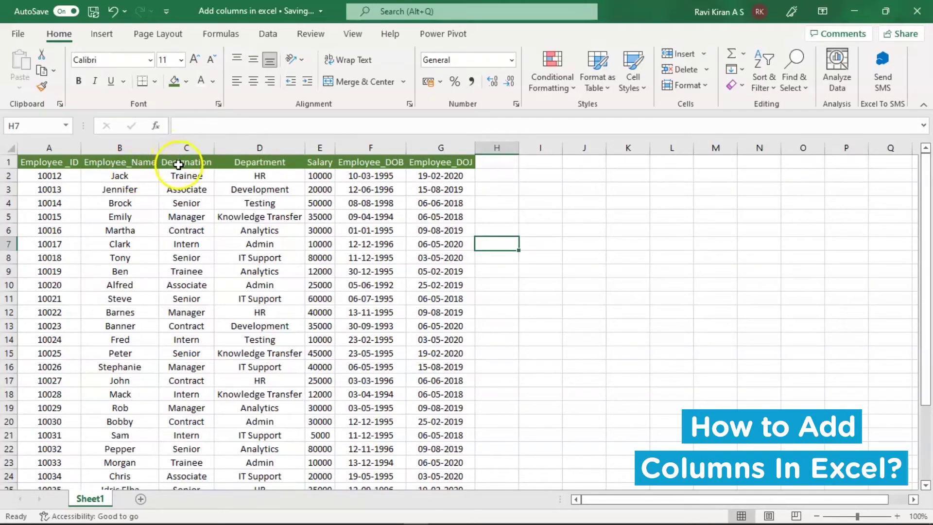
drag(187, 147, 319, 143)
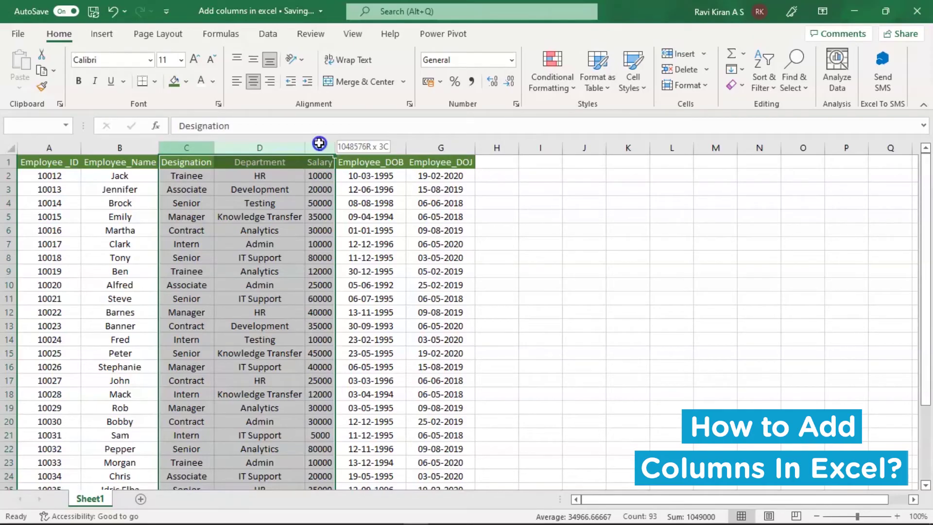
drag(319, 143, 346, 143)
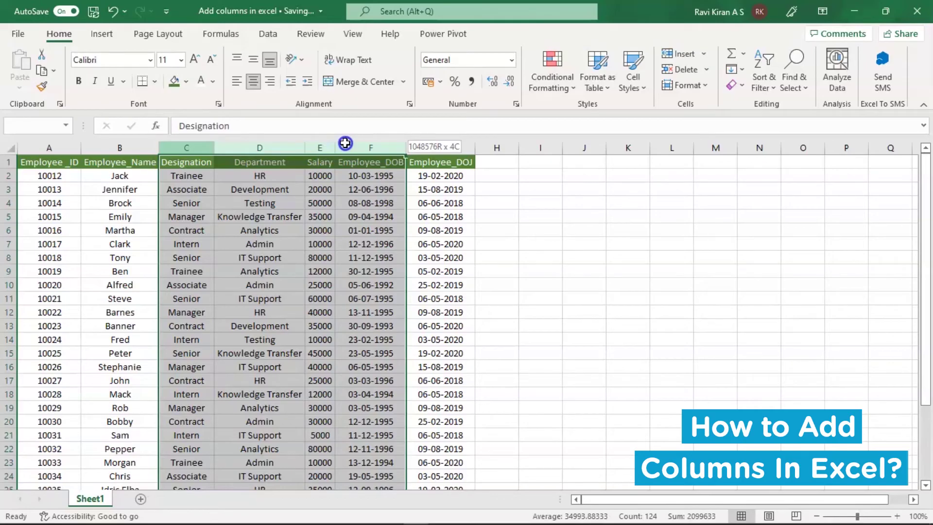
drag(345, 143, 345, 143)
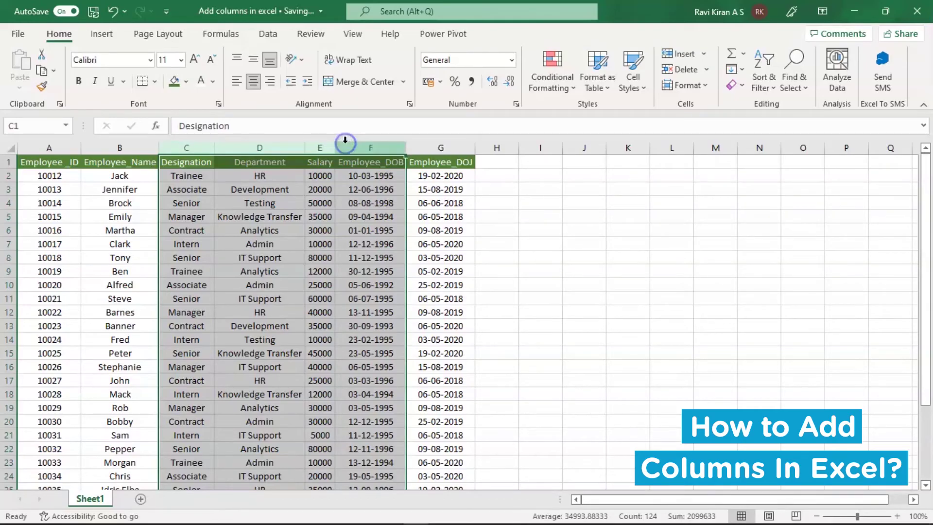
- Insert four blank columns before Designation and clear the selection
right_click(200, 147)
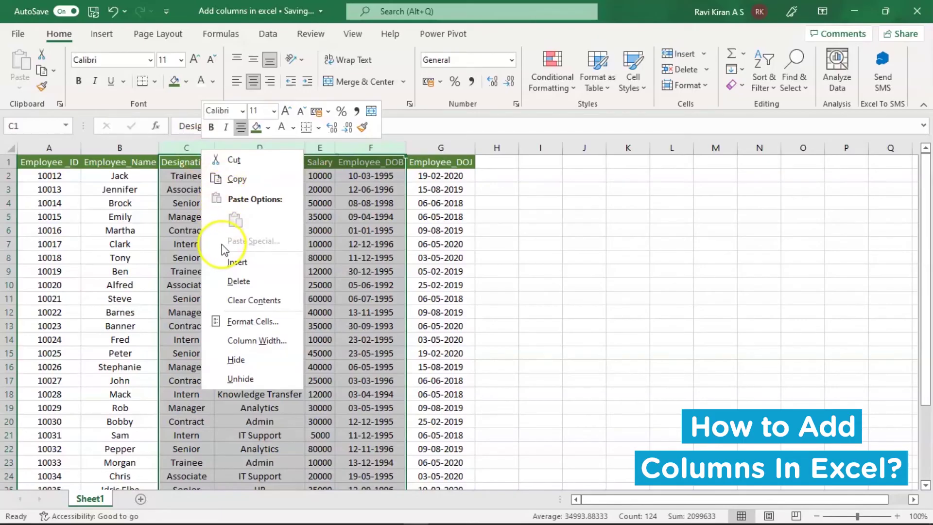
click(221, 263)
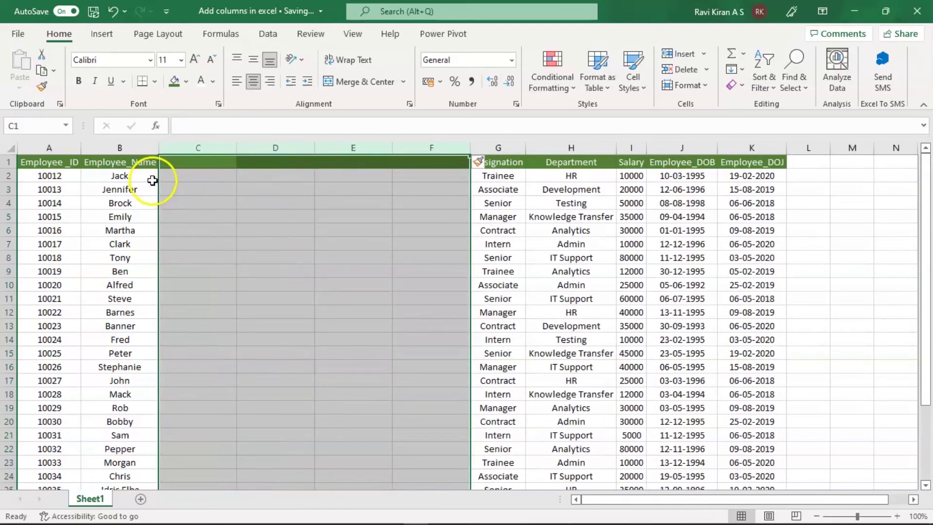
click(210, 201)
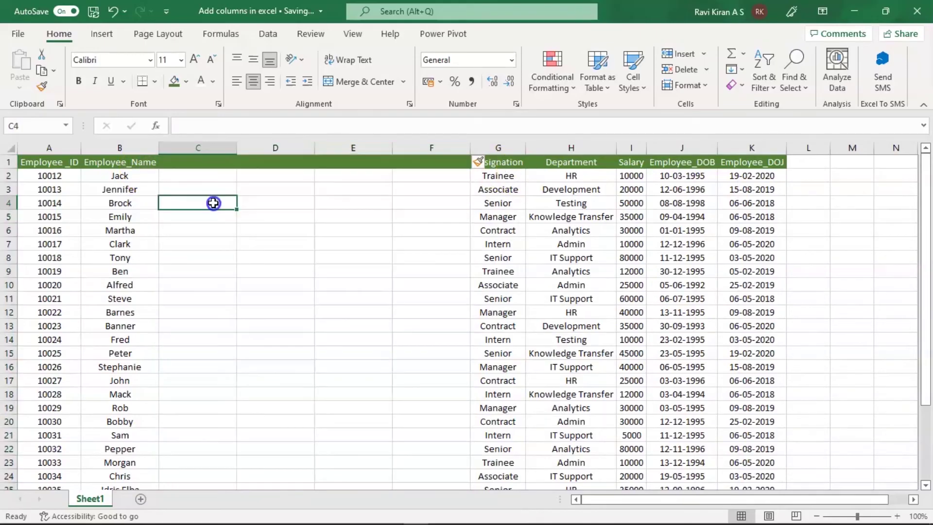
- Check that cells C2, D2, E2 and F2 of the new columns are blank
click(208, 178)
click(277, 176)
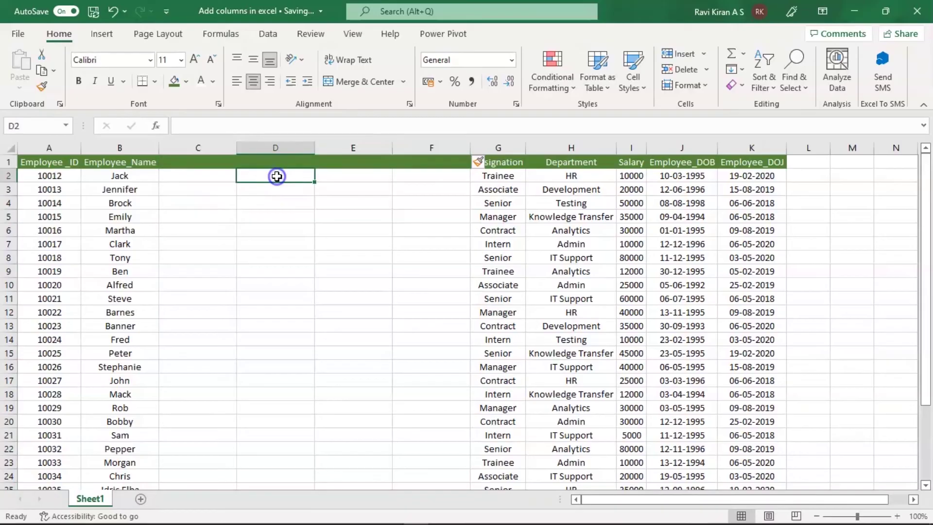
click(342, 177)
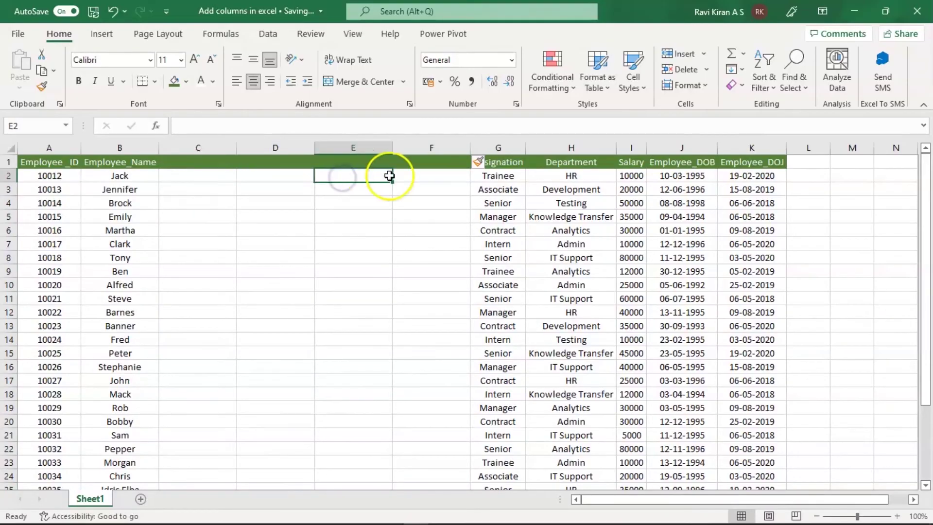
click(422, 175)
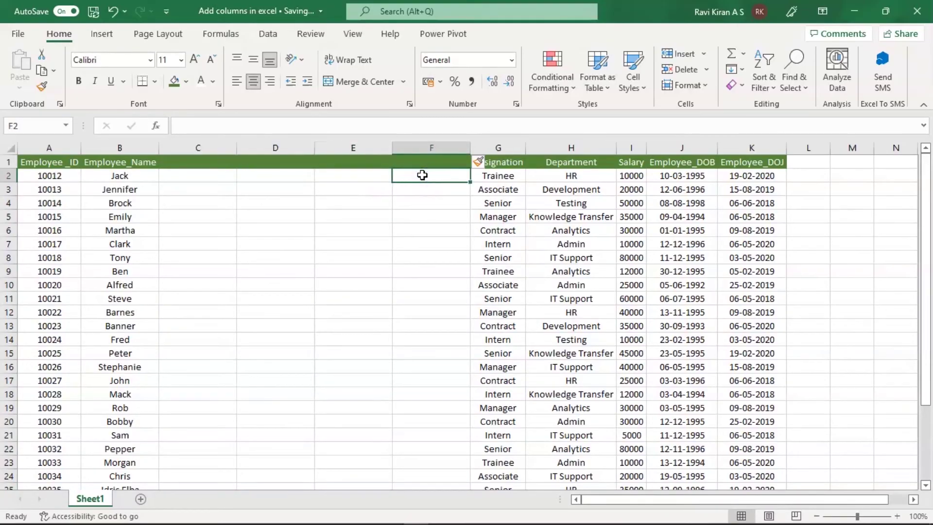